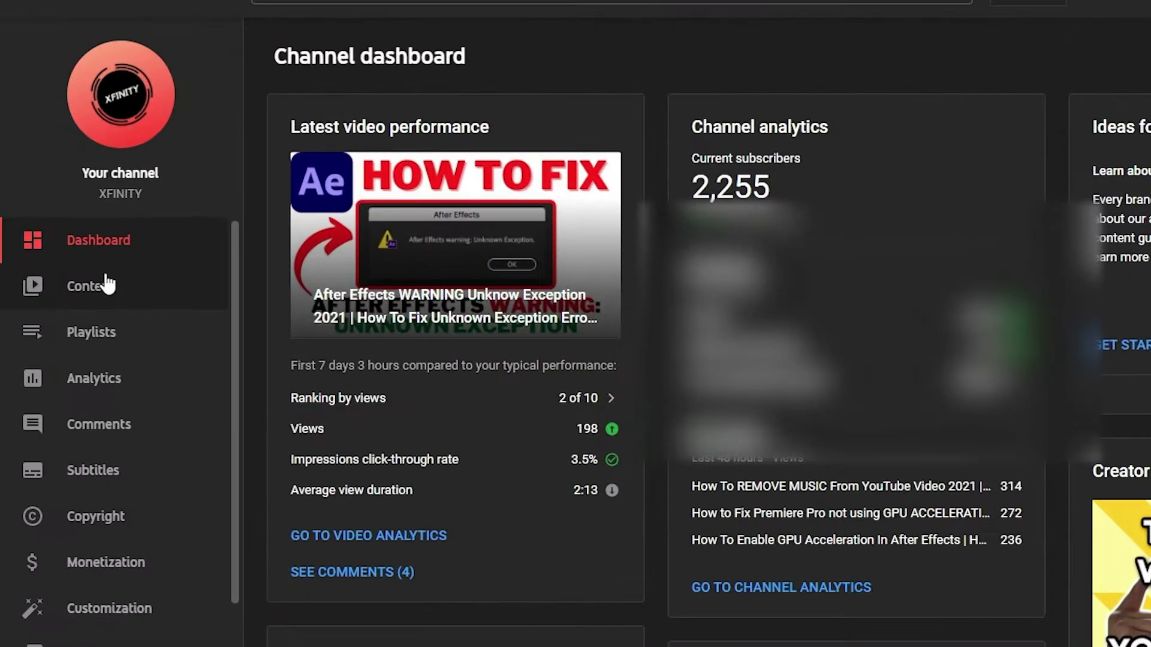
# Open the uploaded video "How To UPLOAD VIDEO After Monetization On YOUTUBE 2021" in the video editor and enlarge its preview area
pyautogui.click(103, 302)
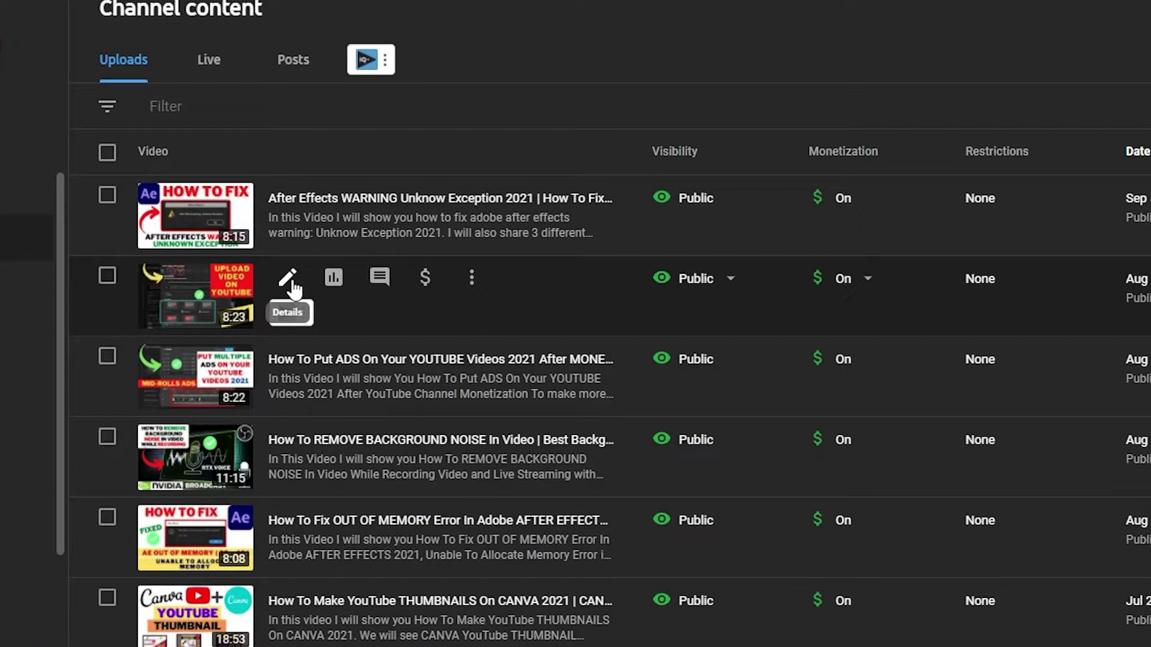
pyautogui.click(292, 280)
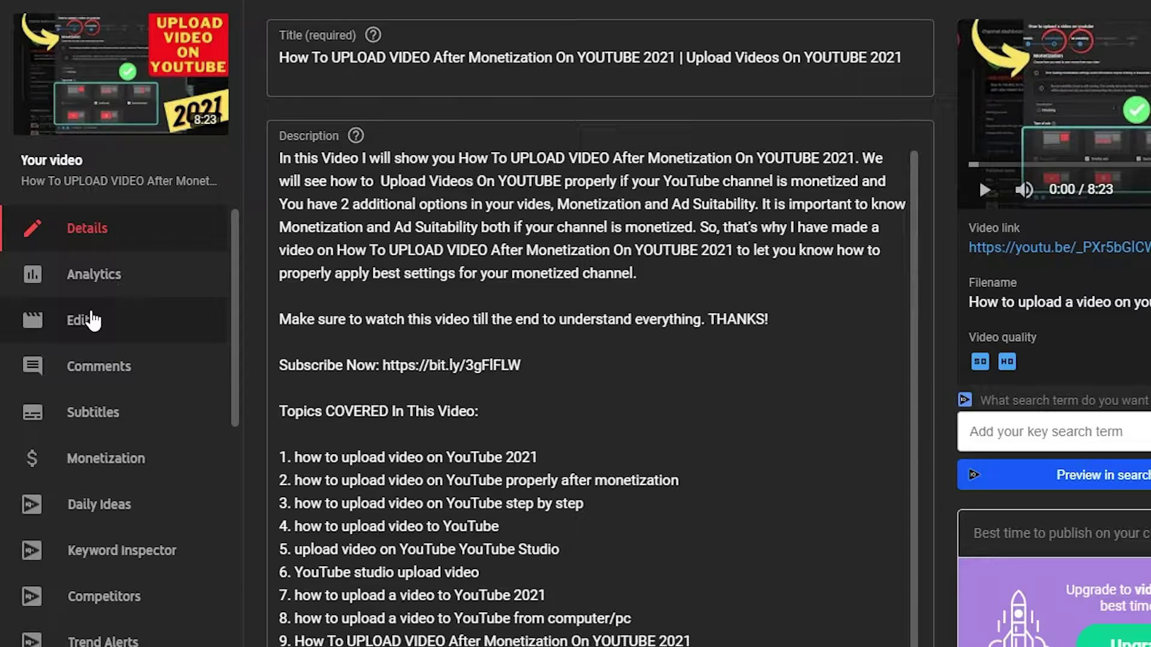
pyautogui.click(125, 326)
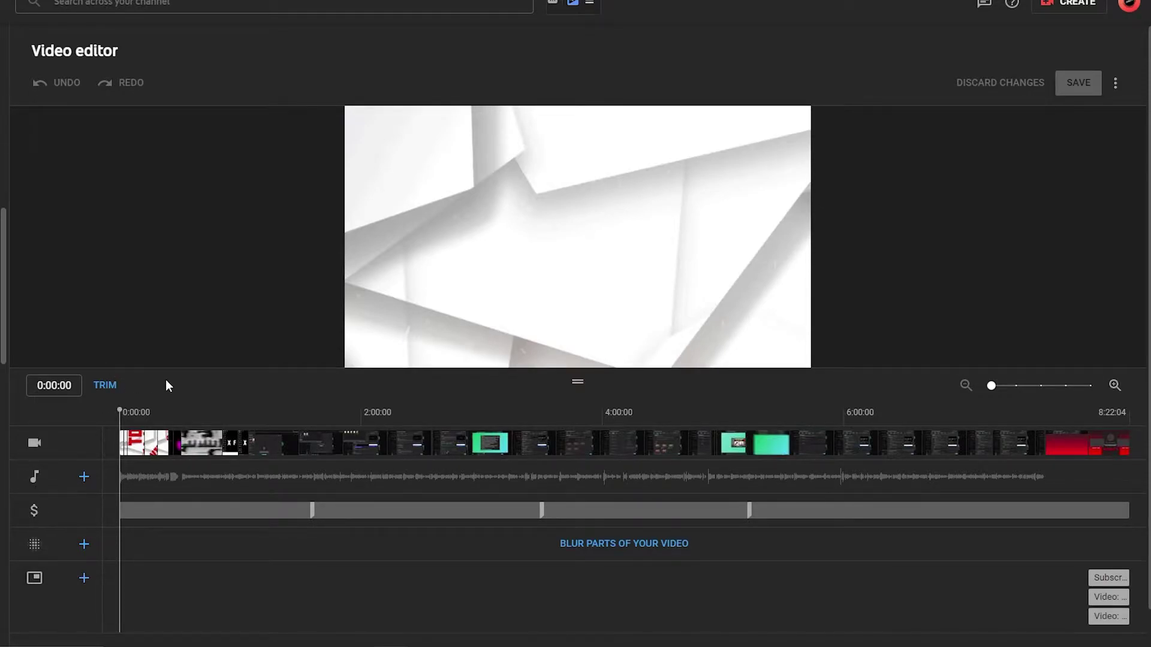
pyautogui.moveTo(175, 368); pyautogui.dragTo(193, 385)
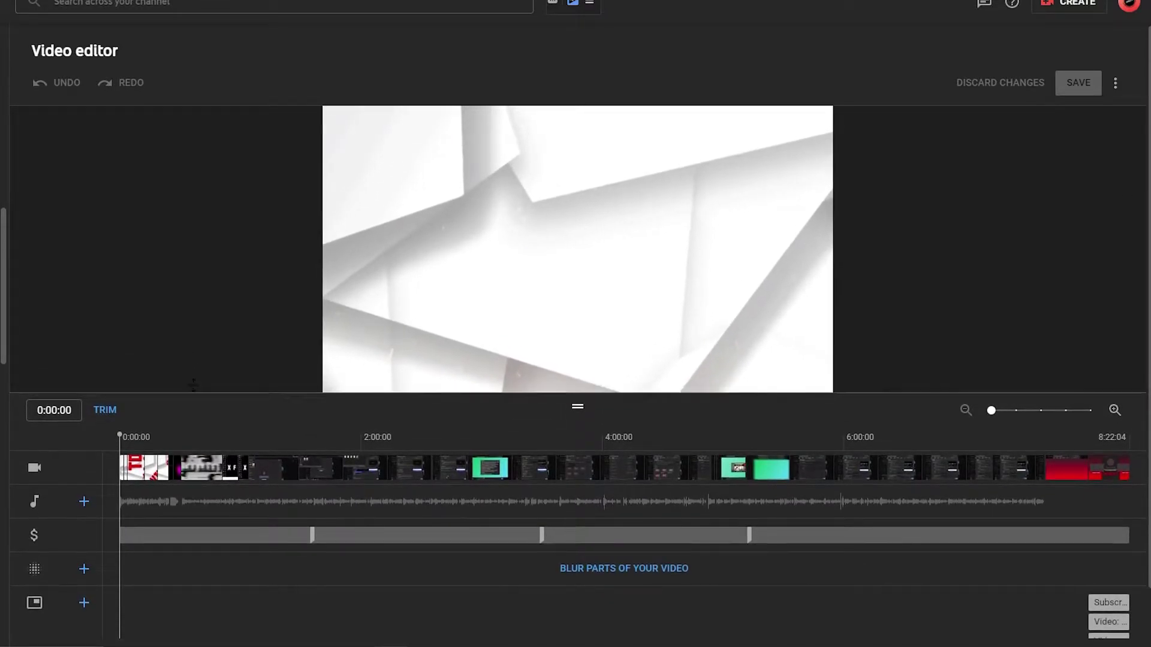
# Try trimming the video's start to about 0:14, and cancel the trim
pyautogui.click(105, 411)
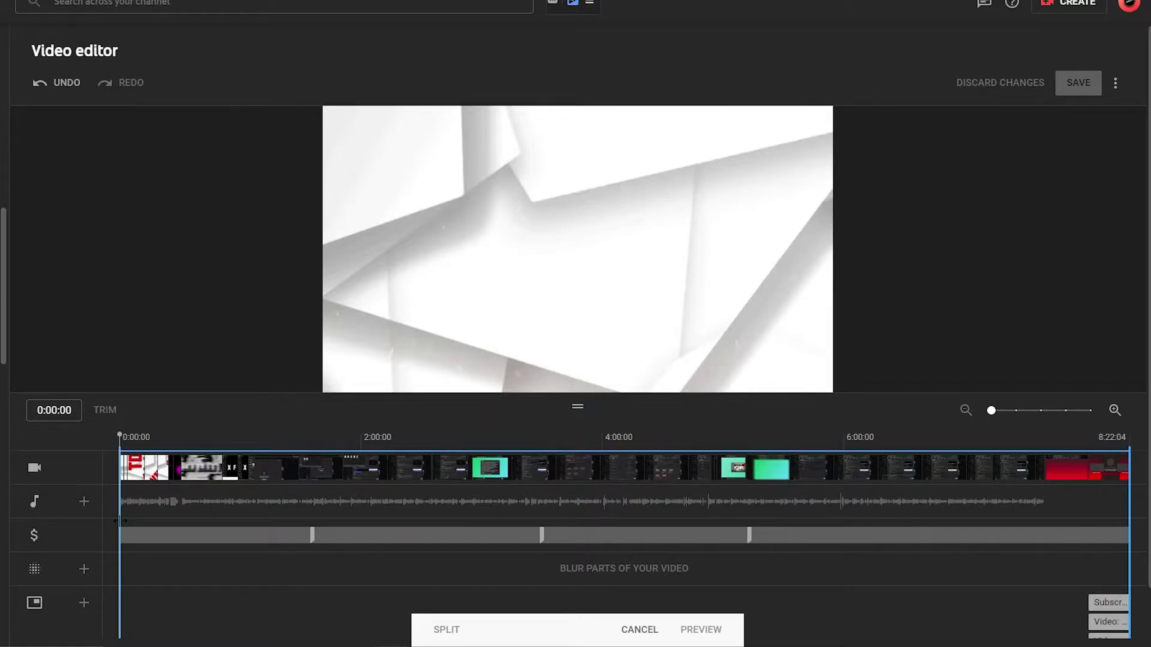
pyautogui.moveTo(119, 520); pyautogui.dragTo(148, 513)
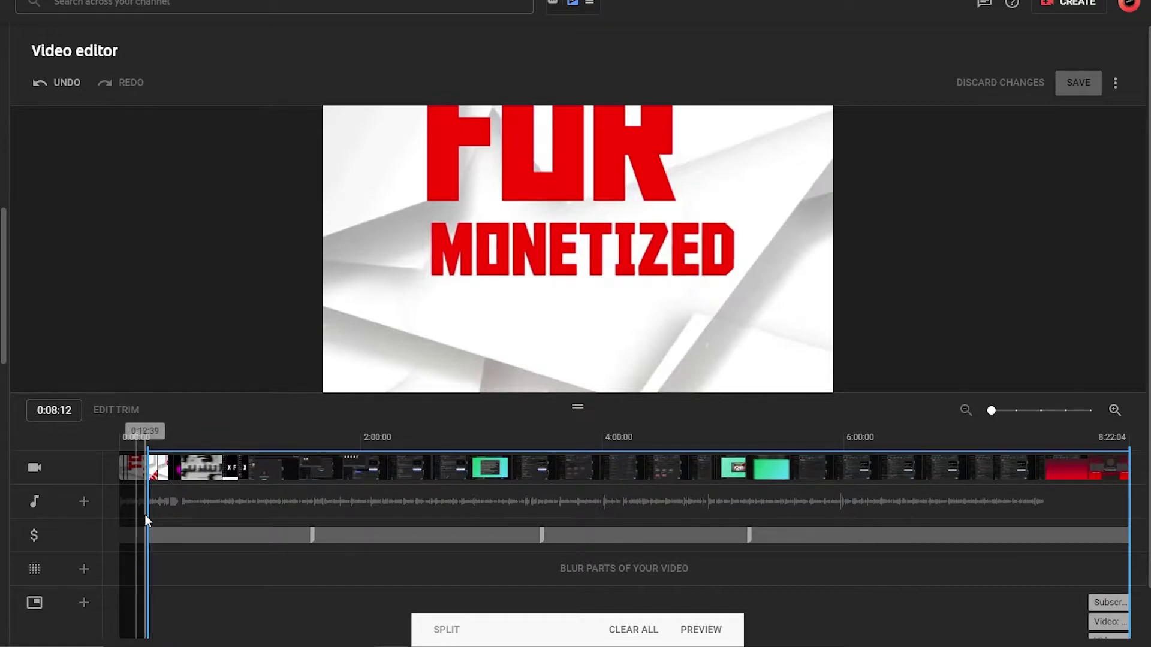
pyautogui.moveTo(145, 514); pyautogui.dragTo(120, 515)
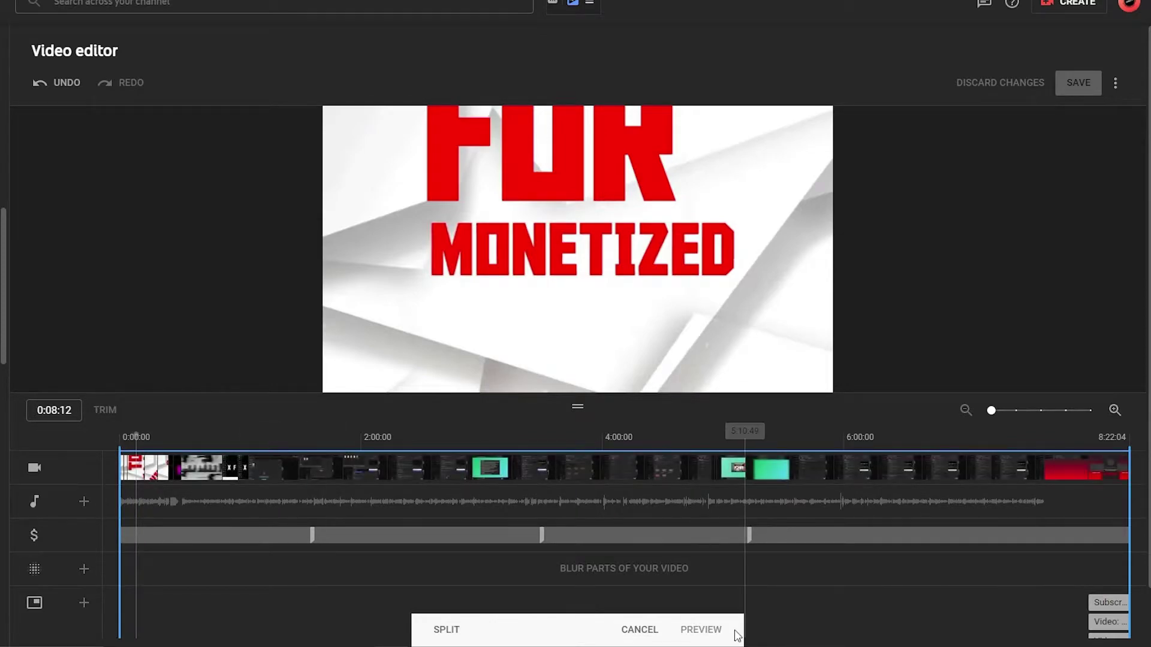
pyautogui.click(653, 629)
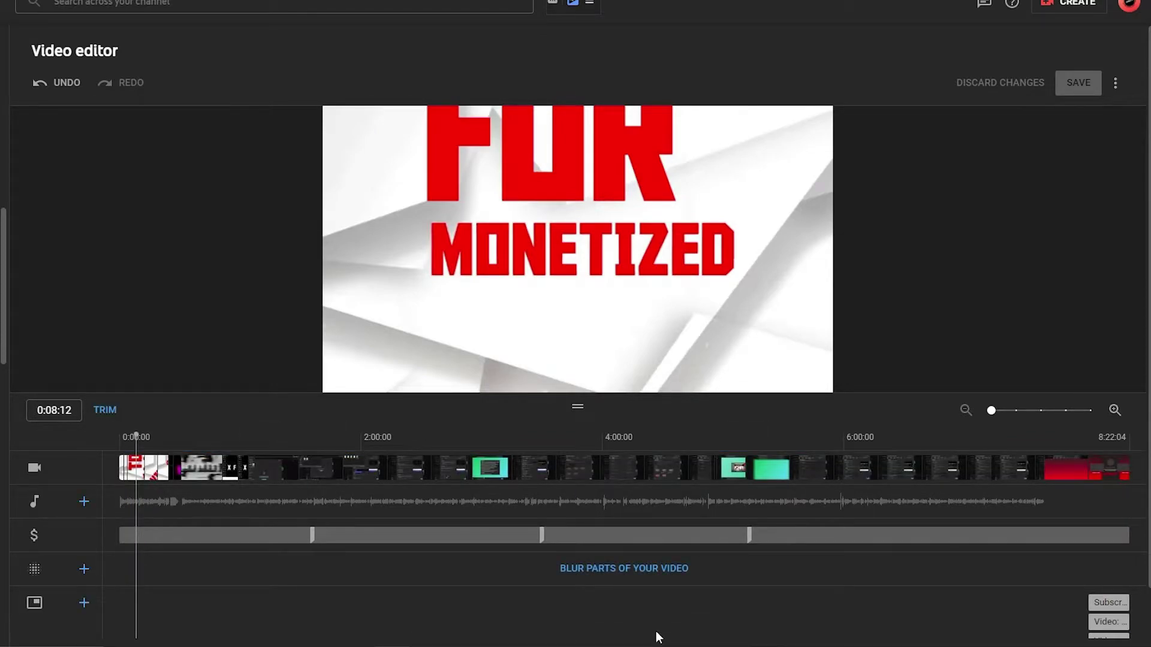
# Try trimming the video's start to about 0:27 and its end to about 7:32, and cancel after restoring the full length
pyautogui.click(109, 411)
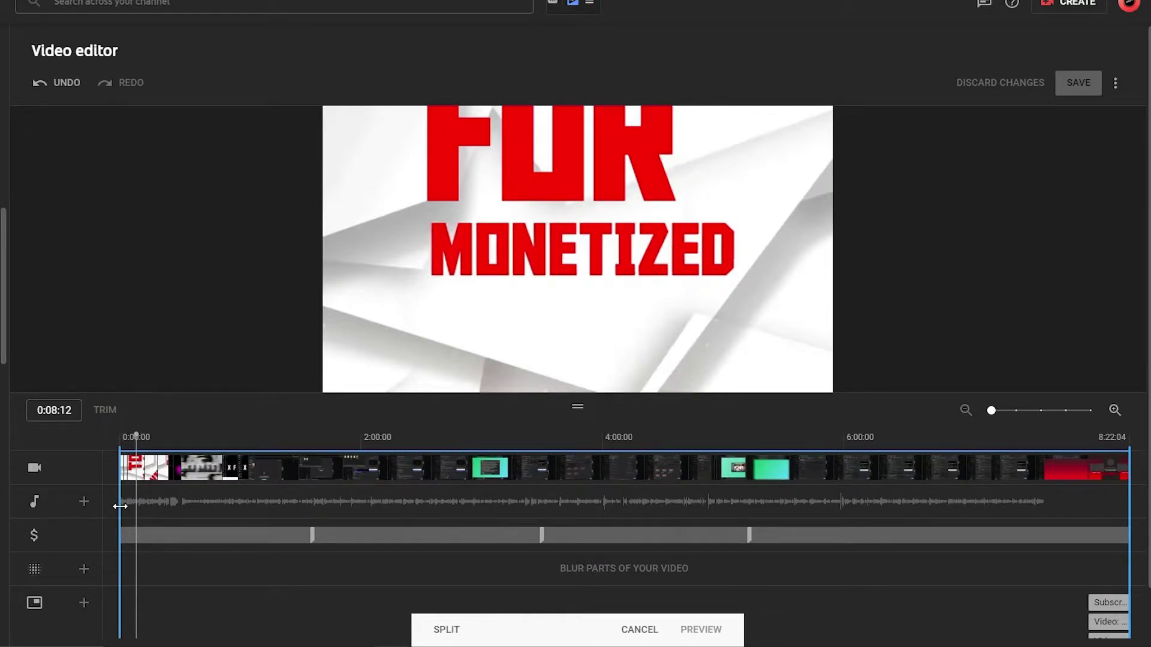
pyautogui.moveTo(120, 506); pyautogui.dragTo(172, 506)
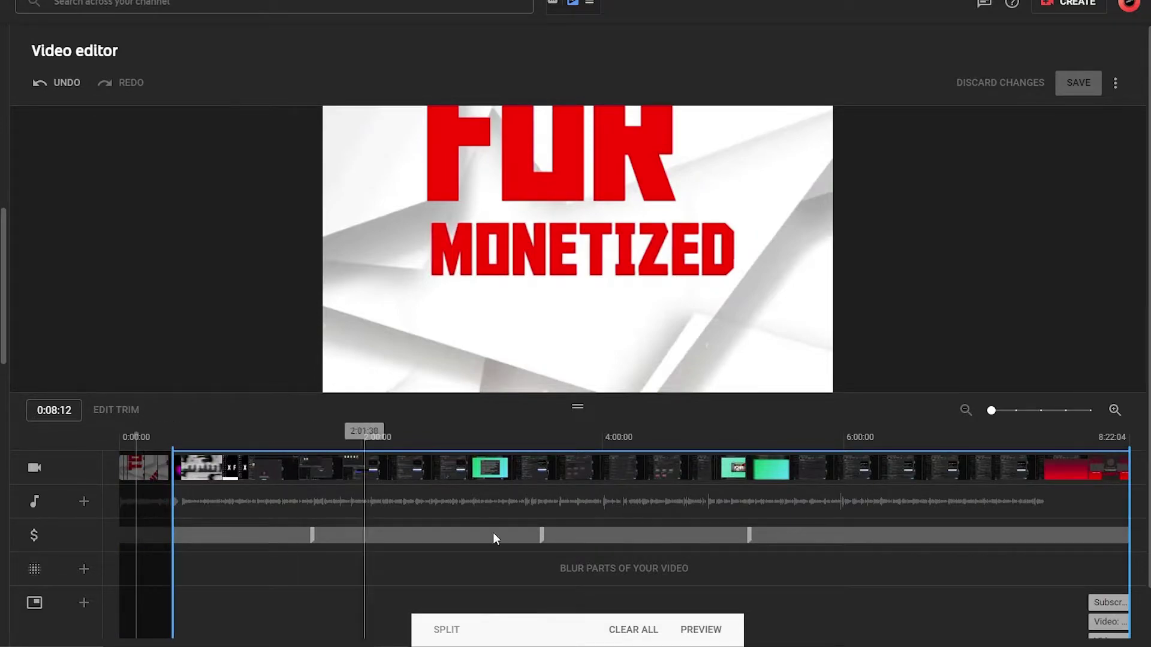
pyautogui.moveTo(1129, 521); pyautogui.dragTo(1028, 522)
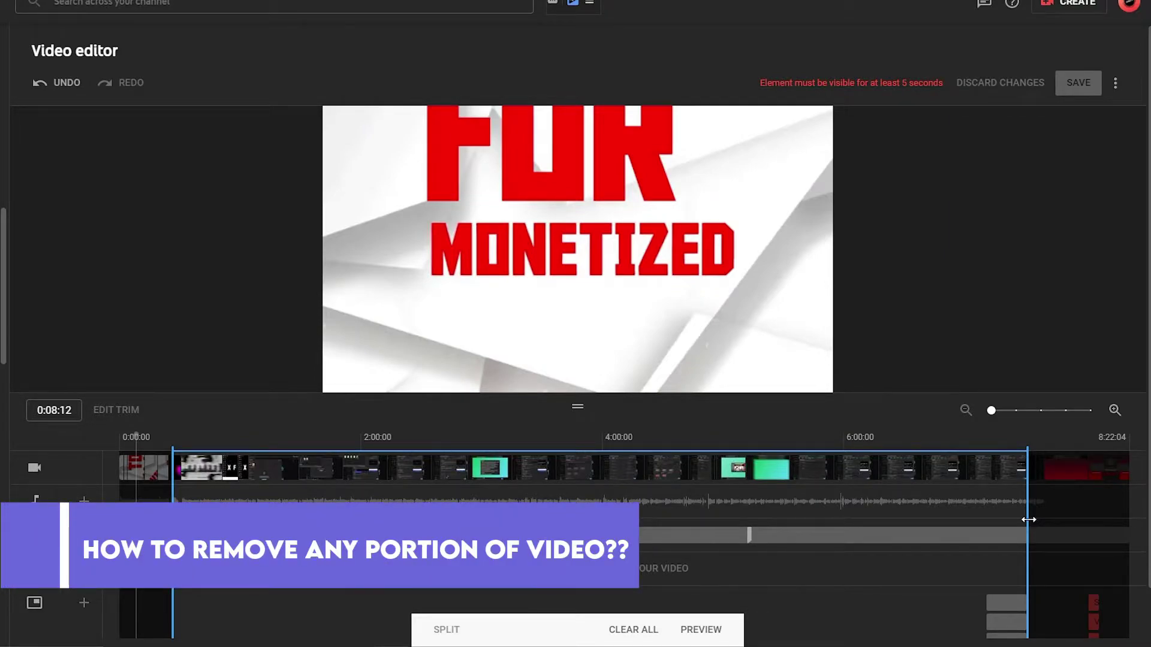
pyautogui.click(604, 440)
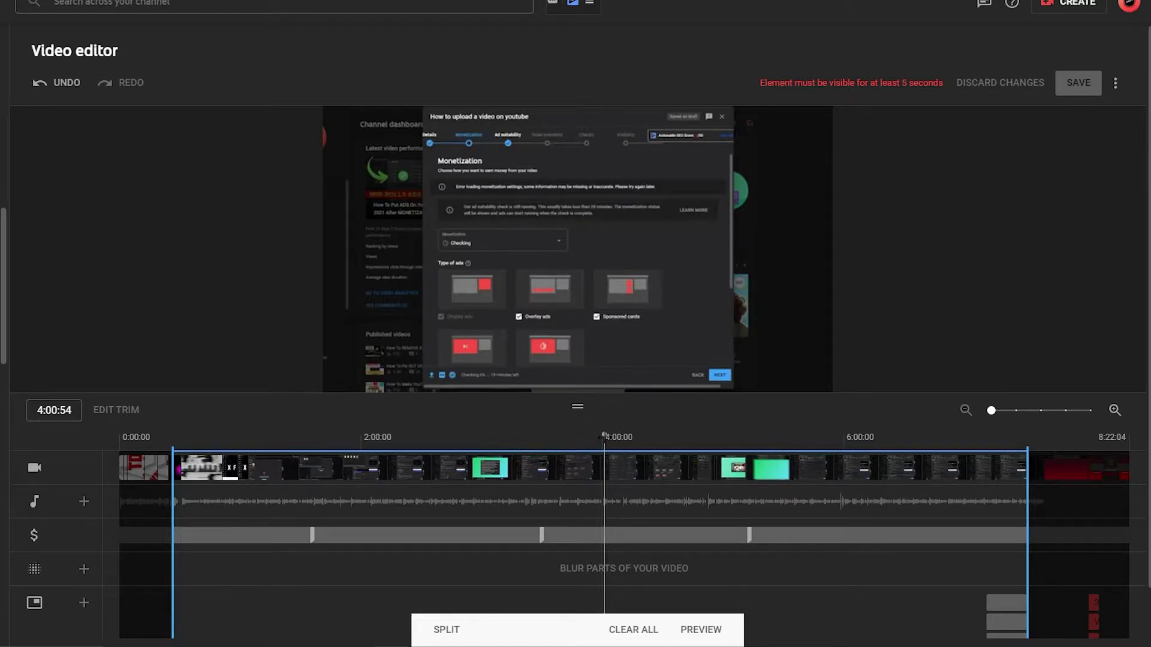
pyautogui.moveTo(604, 436); pyautogui.dragTo(666, 434)
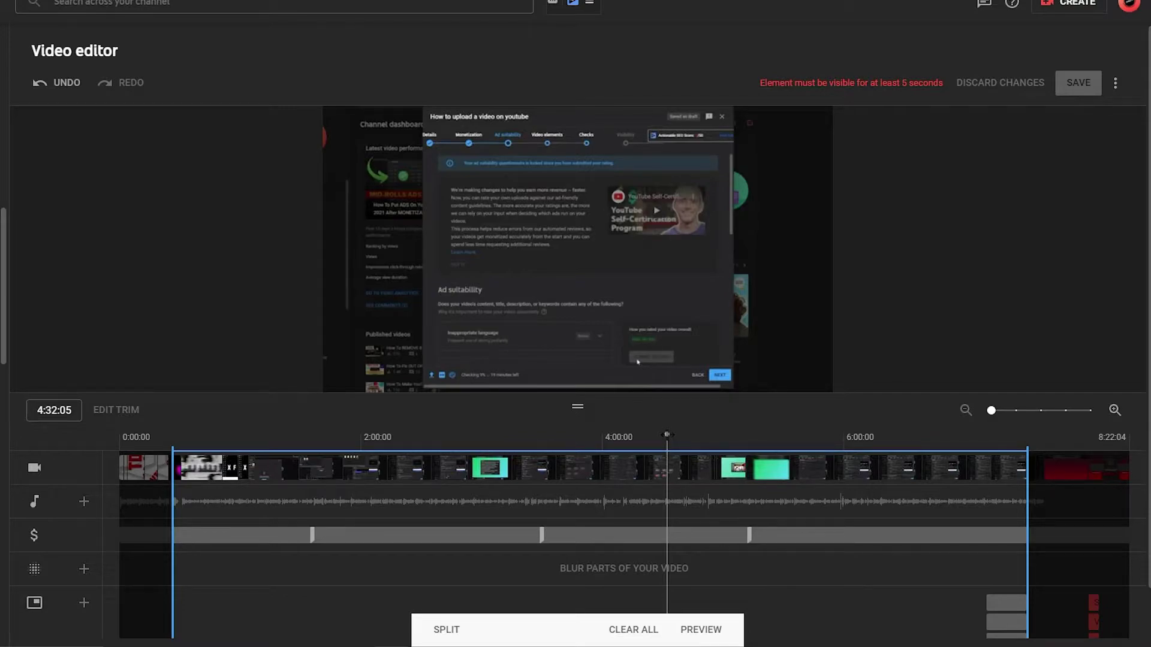
pyautogui.moveTo(172, 545); pyautogui.dragTo(112, 548)
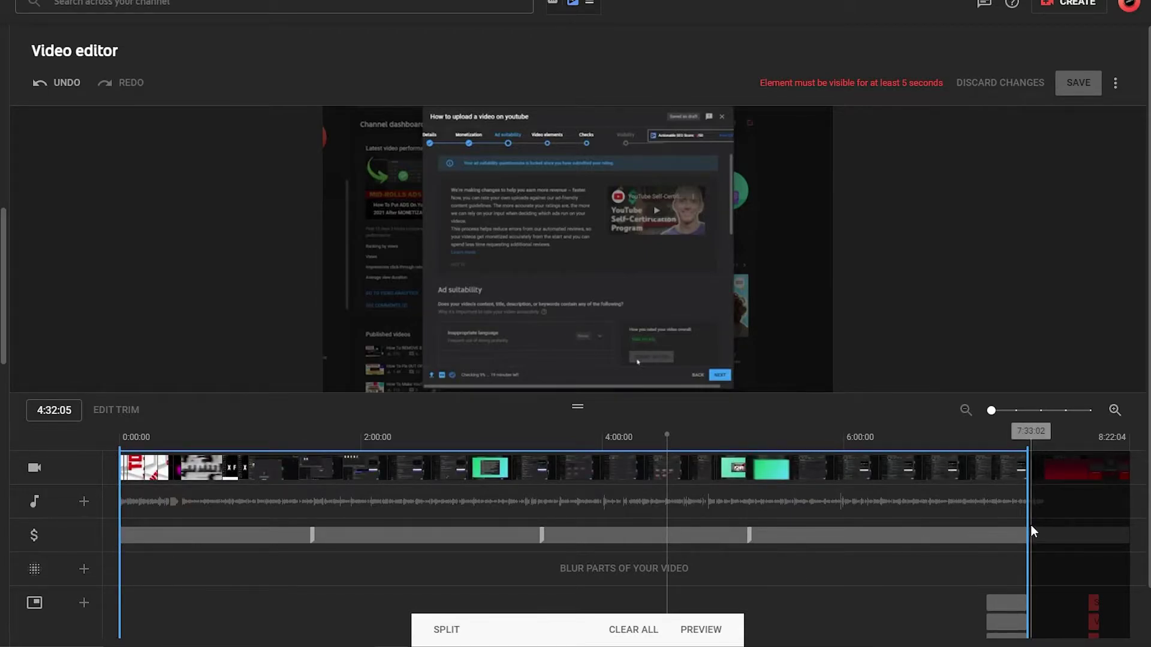
pyautogui.moveTo(1033, 526); pyautogui.dragTo(1129, 531)
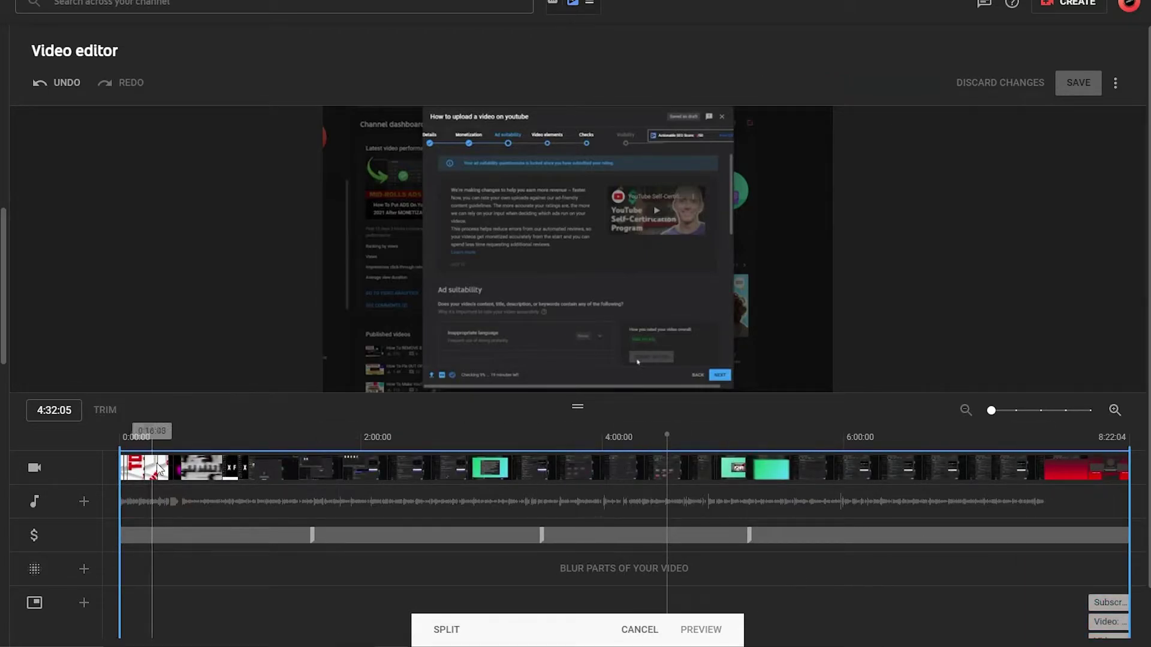
pyautogui.click(639, 629)
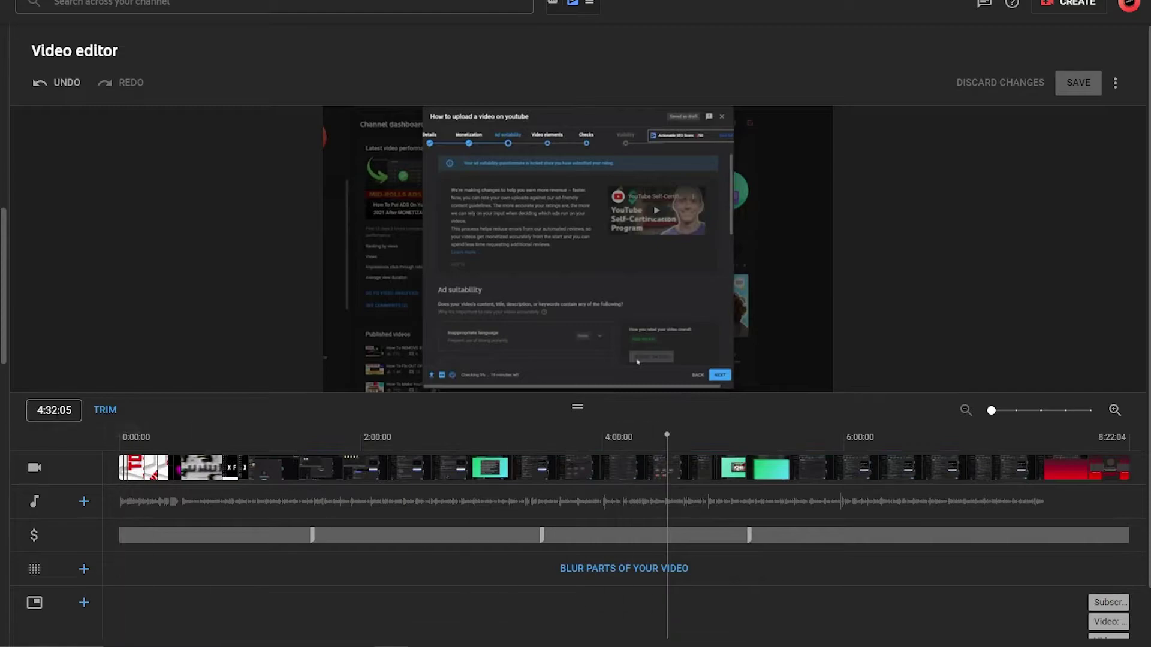
# Start a trim and split the video at 4:01:14
pyautogui.click(111, 411)
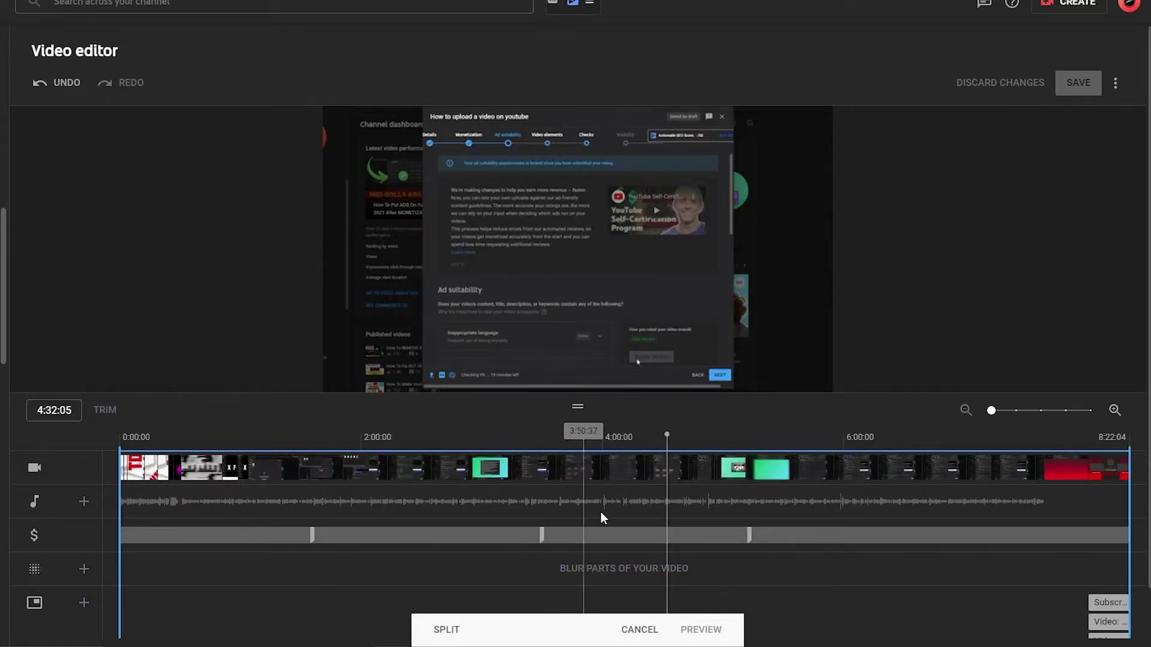
pyautogui.click(663, 442)
pyautogui.moveTo(664, 441); pyautogui.dragTo(605, 442)
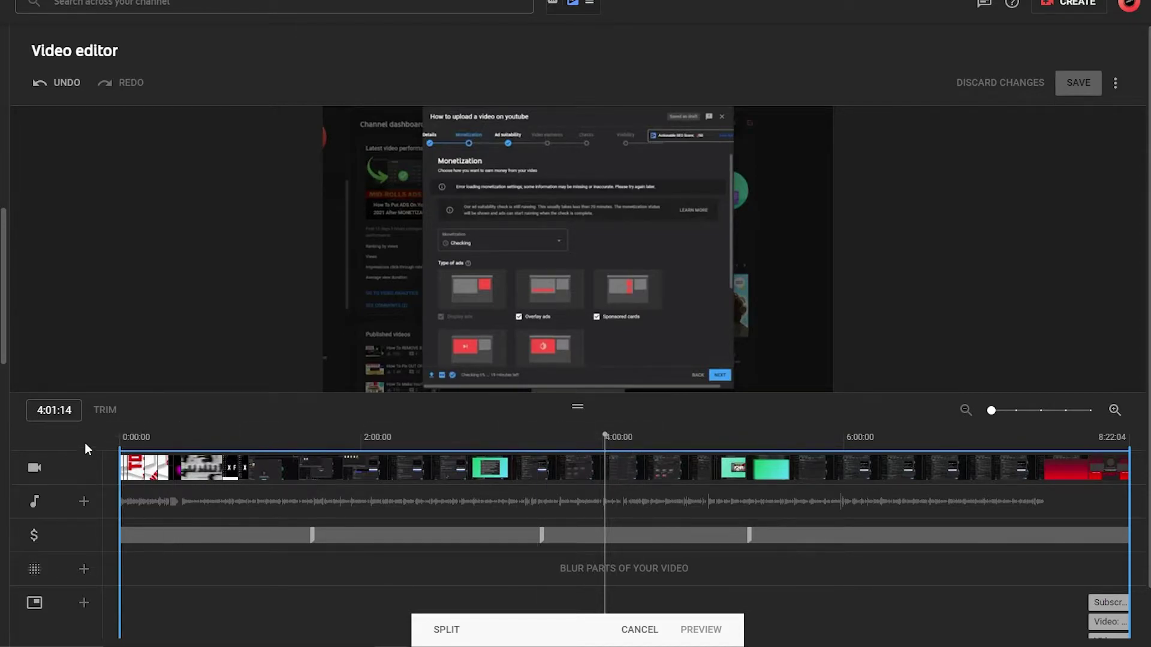
pyautogui.moveTo(37, 410); pyautogui.dragTo(73, 410)
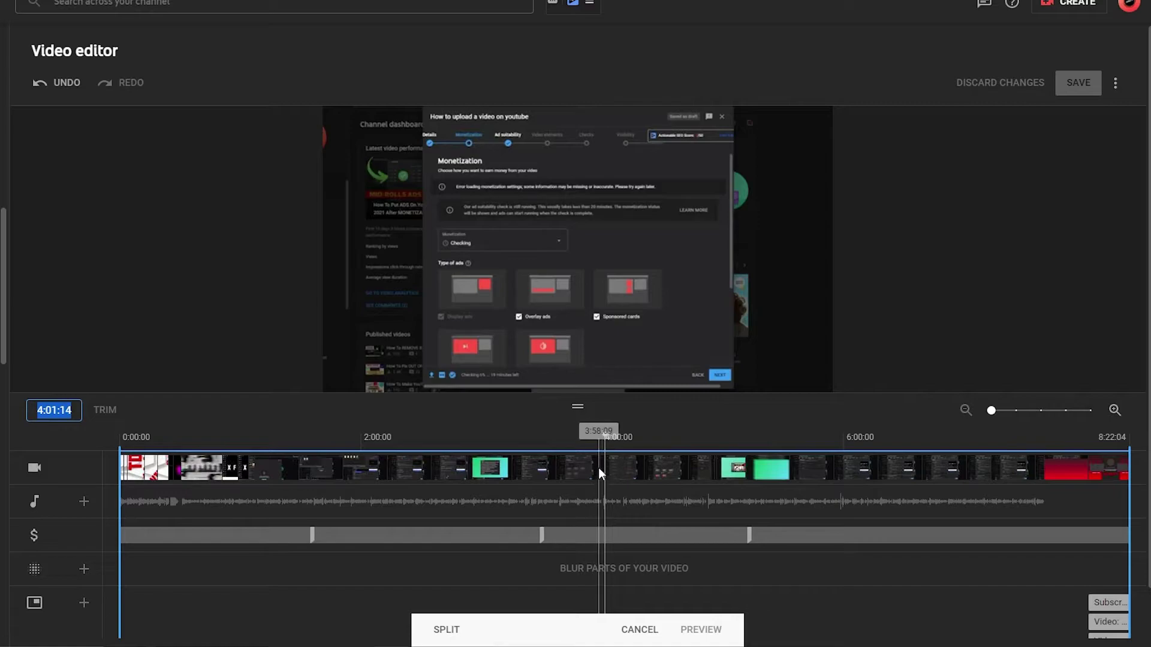
pyautogui.click(443, 628)
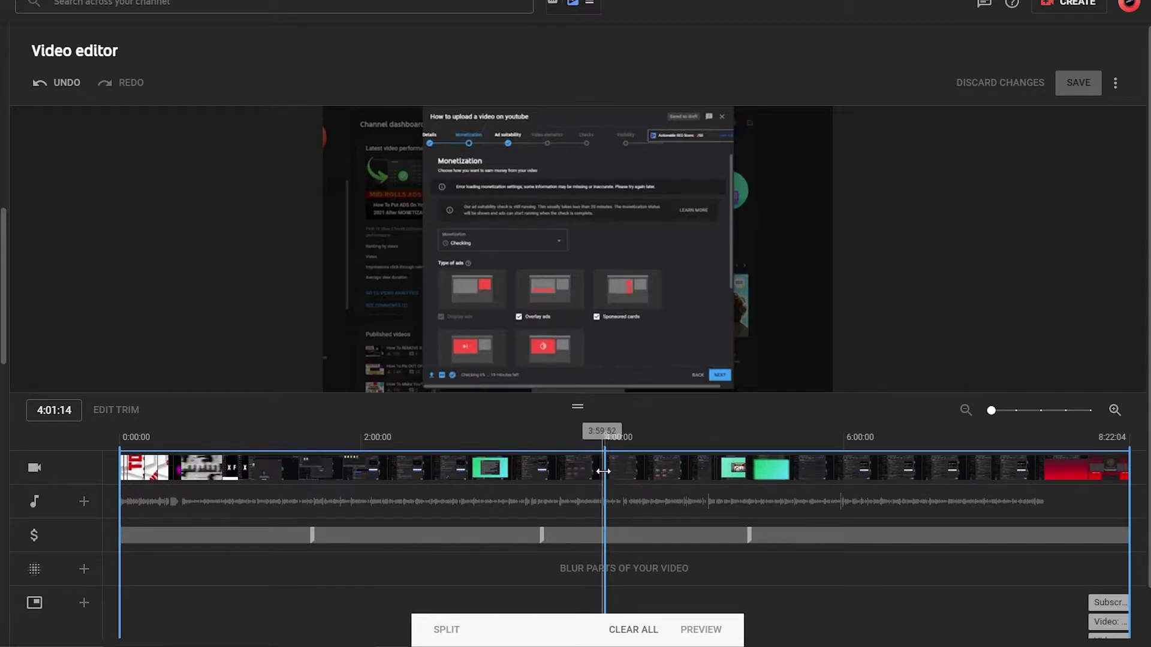
# Mark the section from the split at 4:01:14 to about 4:41 for removal
pyautogui.moveTo(605, 514); pyautogui.dragTo(677, 519)
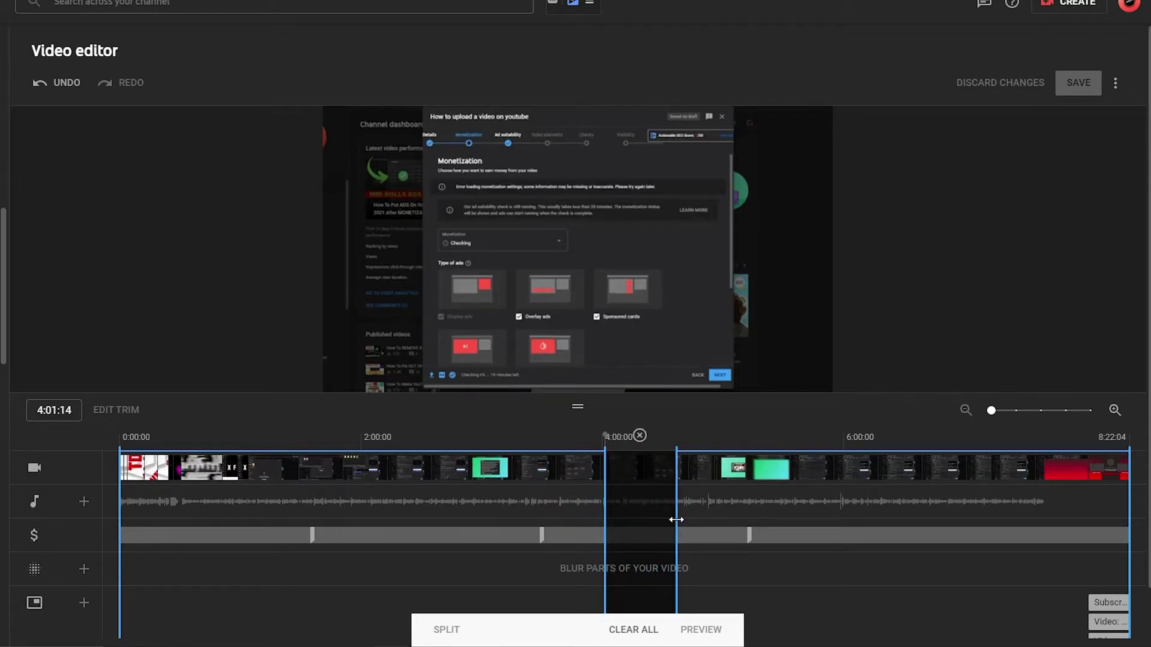
pyautogui.moveTo(675, 438); pyautogui.dragTo(664, 435)
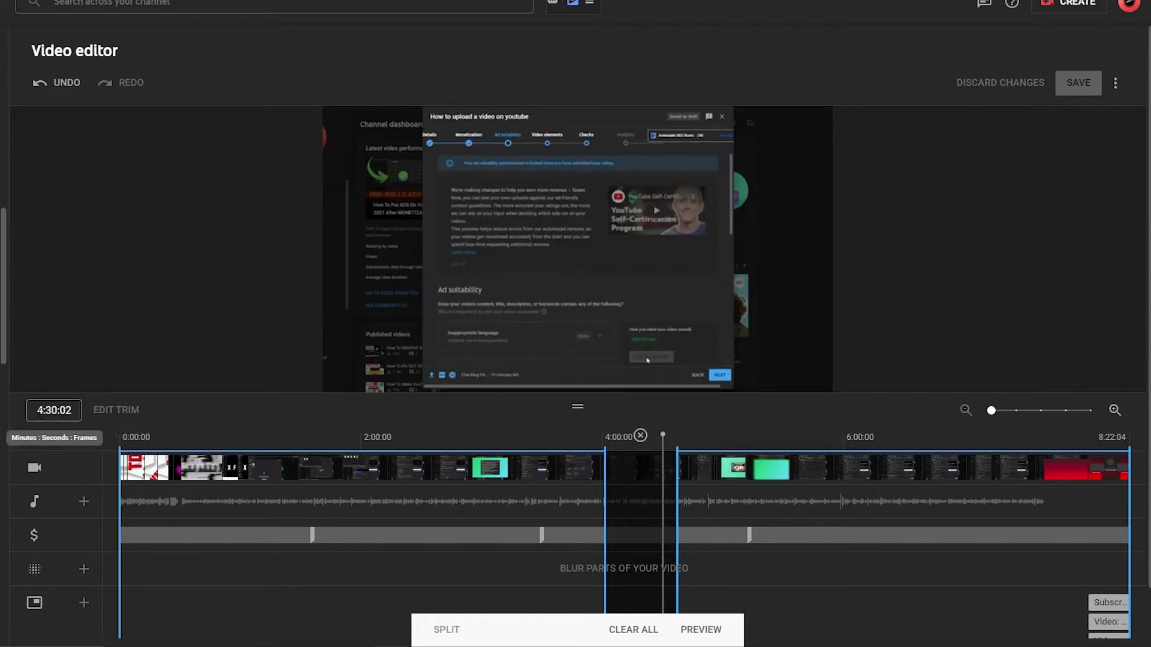
pyautogui.moveTo(676, 473); pyautogui.dragTo(663, 480)
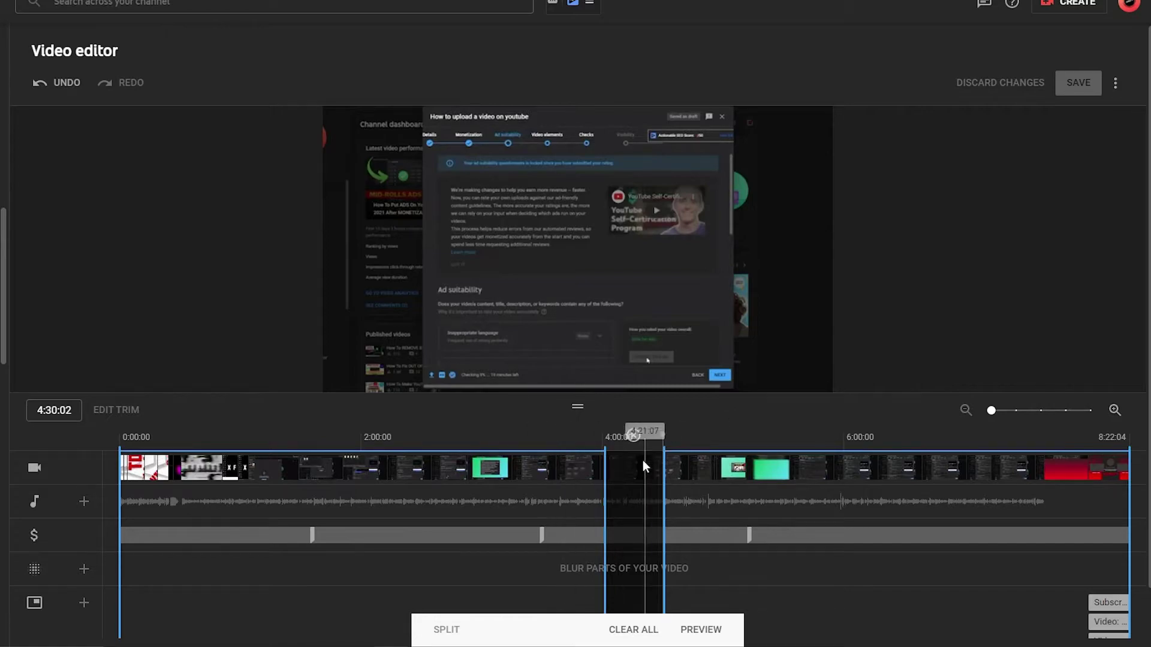
pyautogui.moveTo(662, 465); pyautogui.dragTo(687, 470)
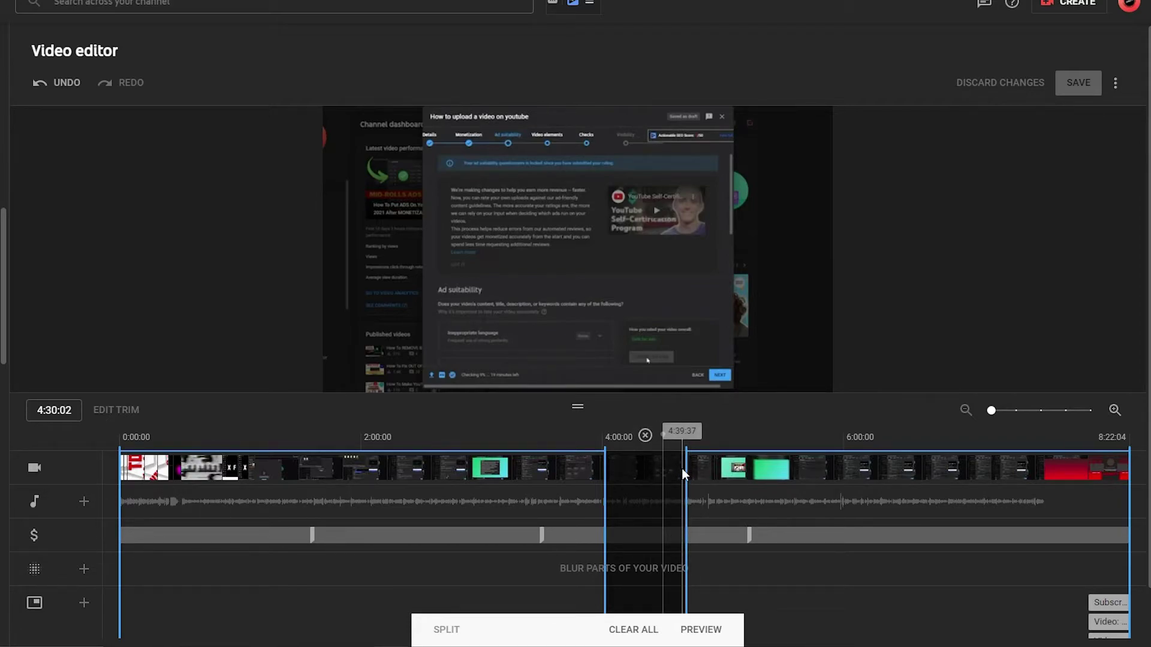
pyautogui.moveTo(993, 411); pyautogui.dragTo(1026, 415)
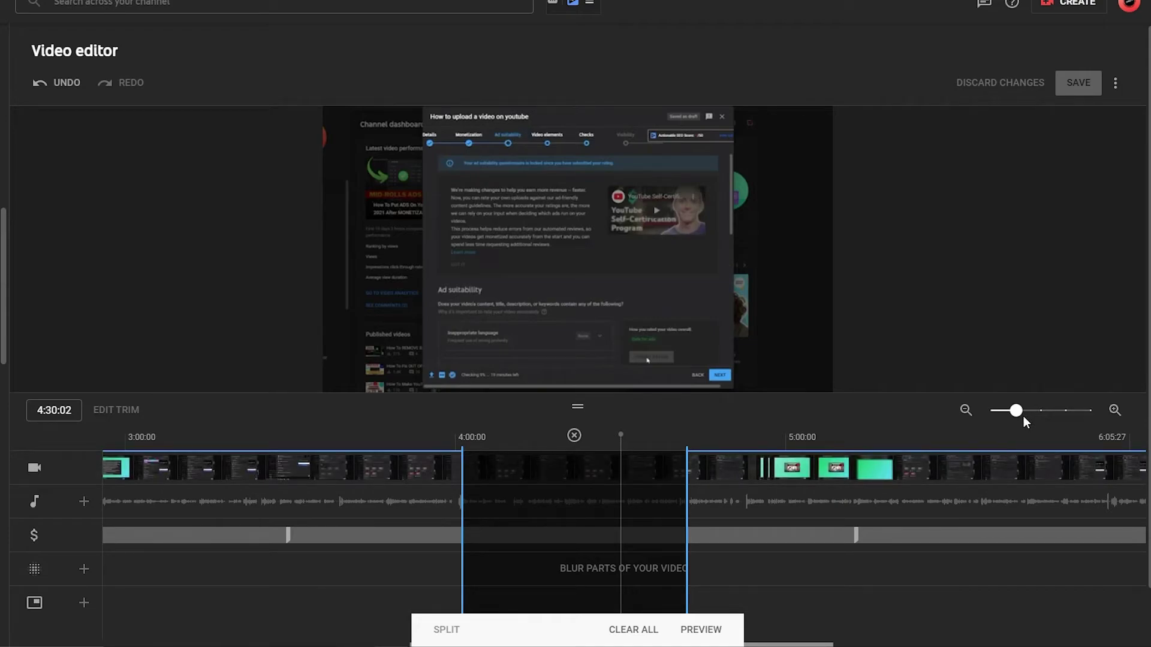
pyautogui.moveTo(1021, 416); pyautogui.dragTo(987, 418)
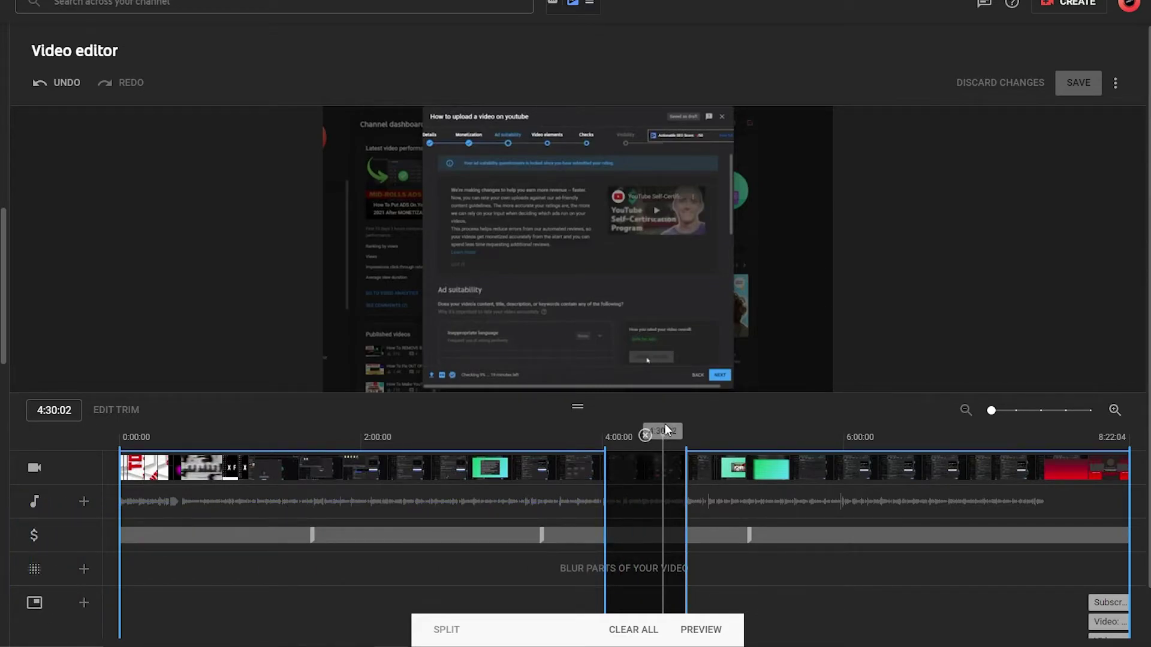
# Split the video at 1:34:58 and mark the section from there to about 2:00 for removal
pyautogui.moveTo(664, 423); pyautogui.dragTo(310, 434)
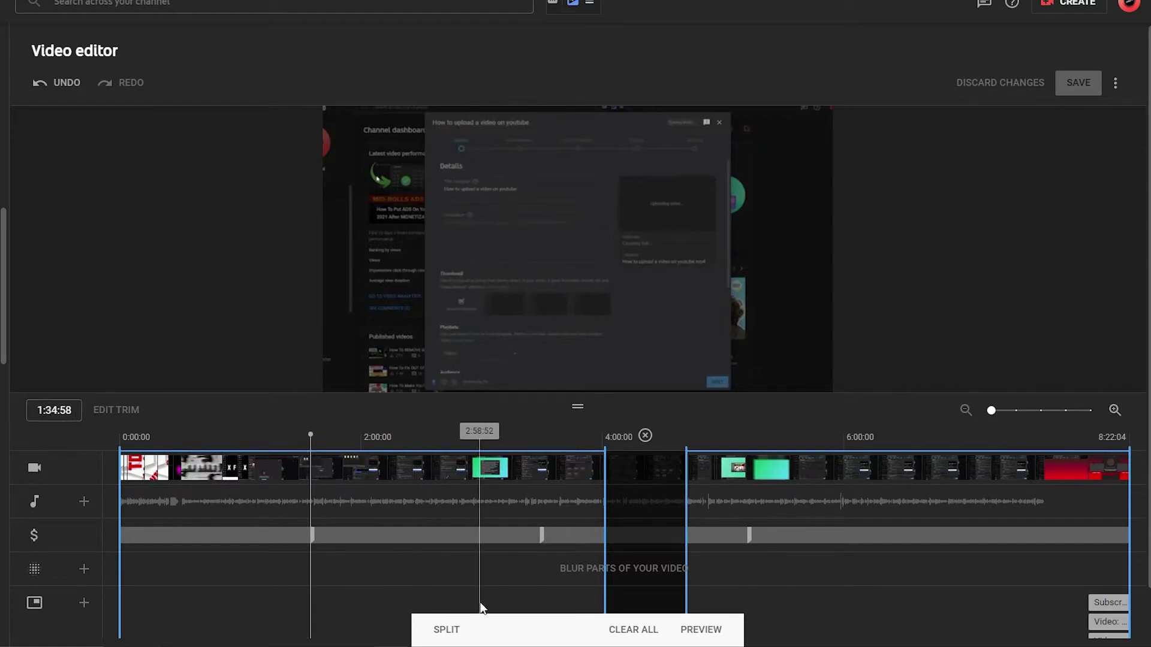
pyautogui.click(444, 629)
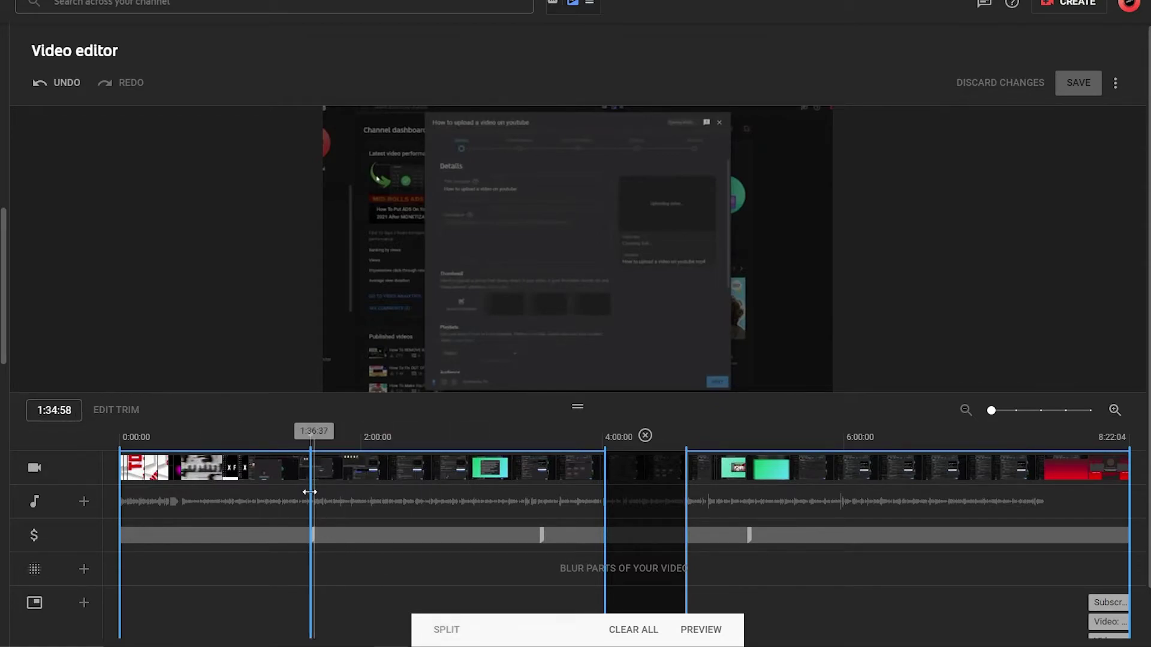
pyautogui.moveTo(309, 506)
pyautogui.mouseDown()
pyautogui.moveTo(349, 509)
pyautogui.moveTo(256, 515)
pyautogui.moveTo(358, 525)
pyautogui.mouseUp()
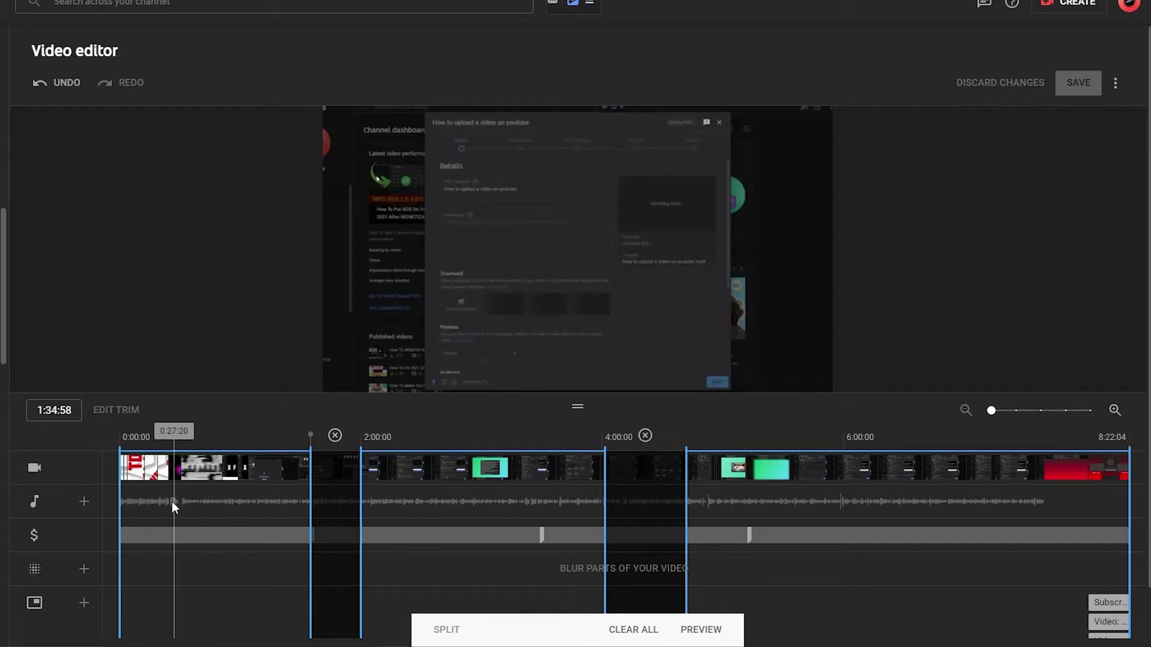
# Trim about the first 13 seconds and a short piece of the video's end, and preview the trimmed result
pyautogui.moveTo(119, 507); pyautogui.dragTo(146, 509)
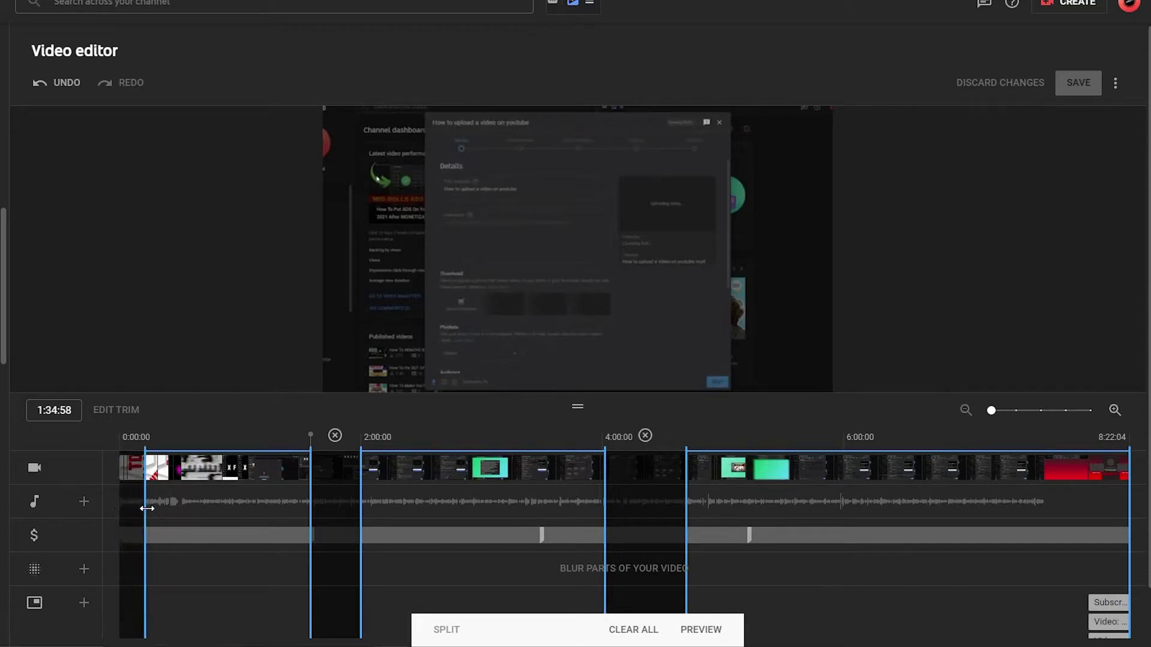
pyautogui.moveTo(1129, 507); pyautogui.dragTo(1104, 507)
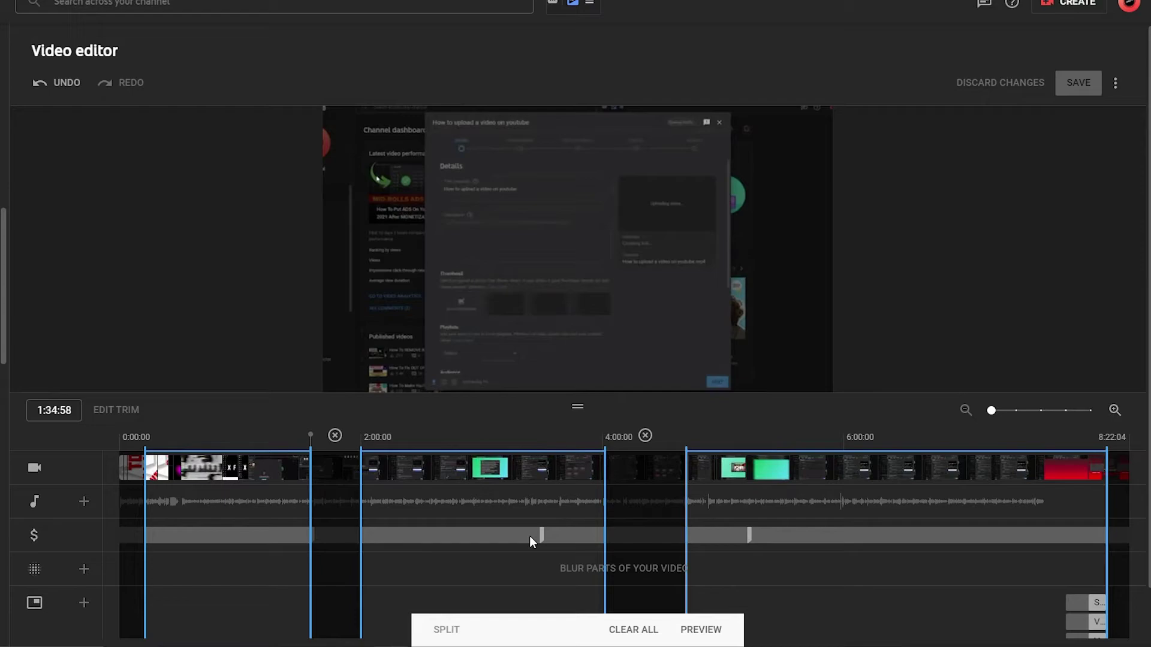
pyautogui.click(702, 639)
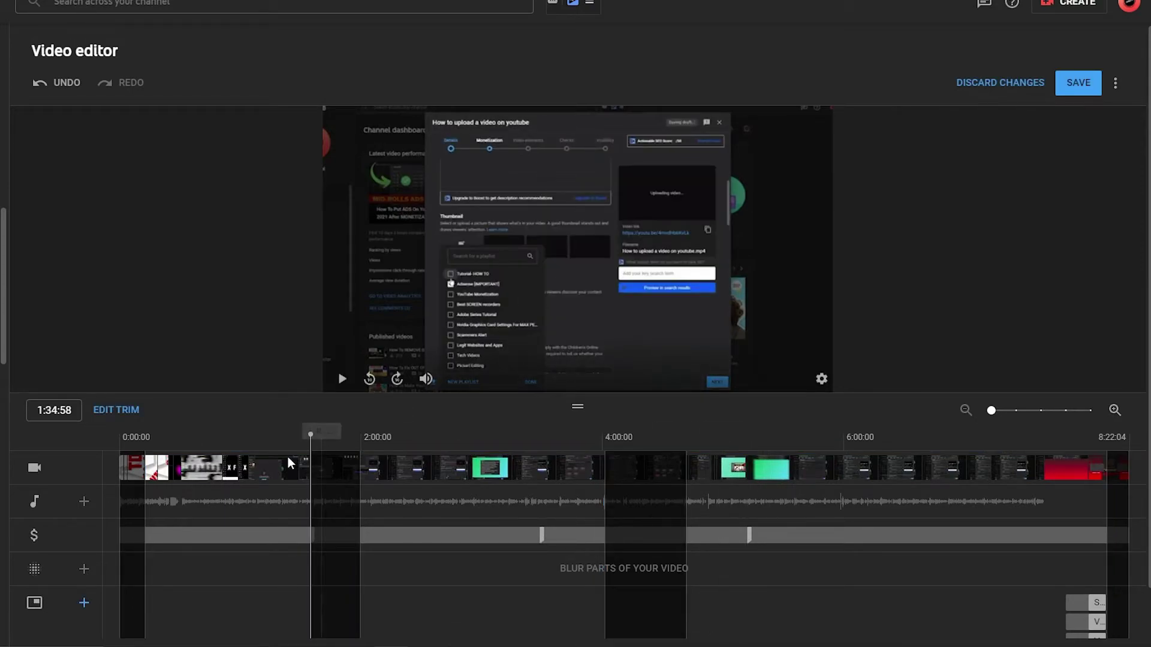
# Move the playhead to 2:37:41 to check the trimmed video, and discard all the changes
pyautogui.moveTo(289, 441)
pyautogui.mouseDown()
pyautogui.moveTo(372, 435)
pyautogui.moveTo(132, 436)
pyautogui.moveTo(437, 446)
pyautogui.mouseUp()
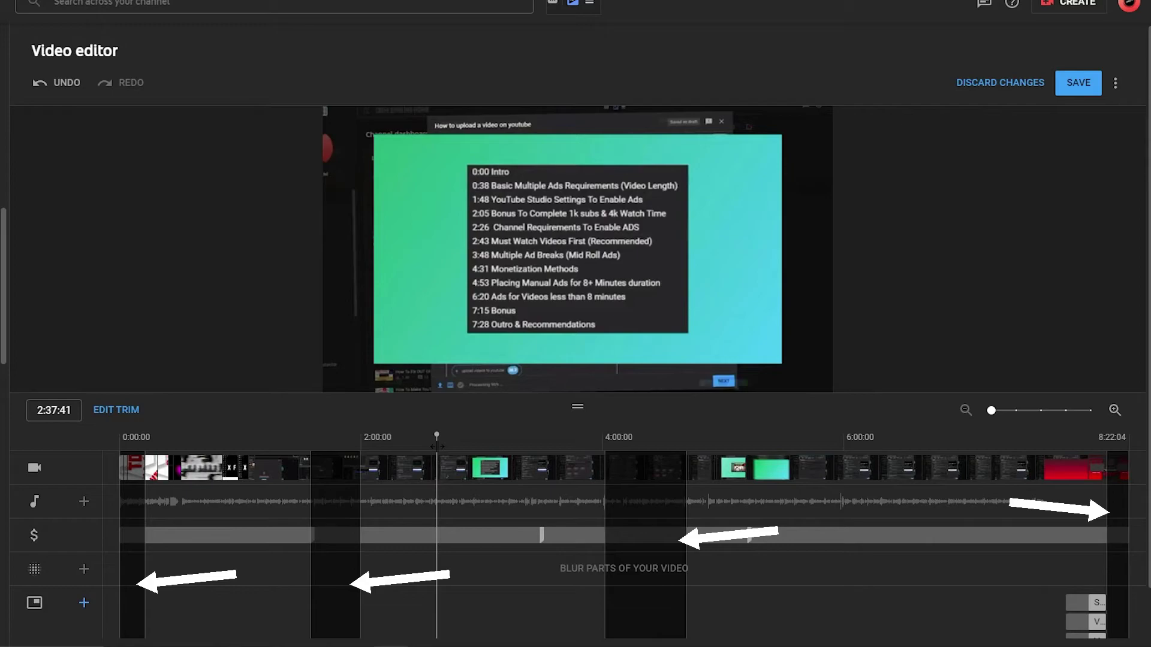
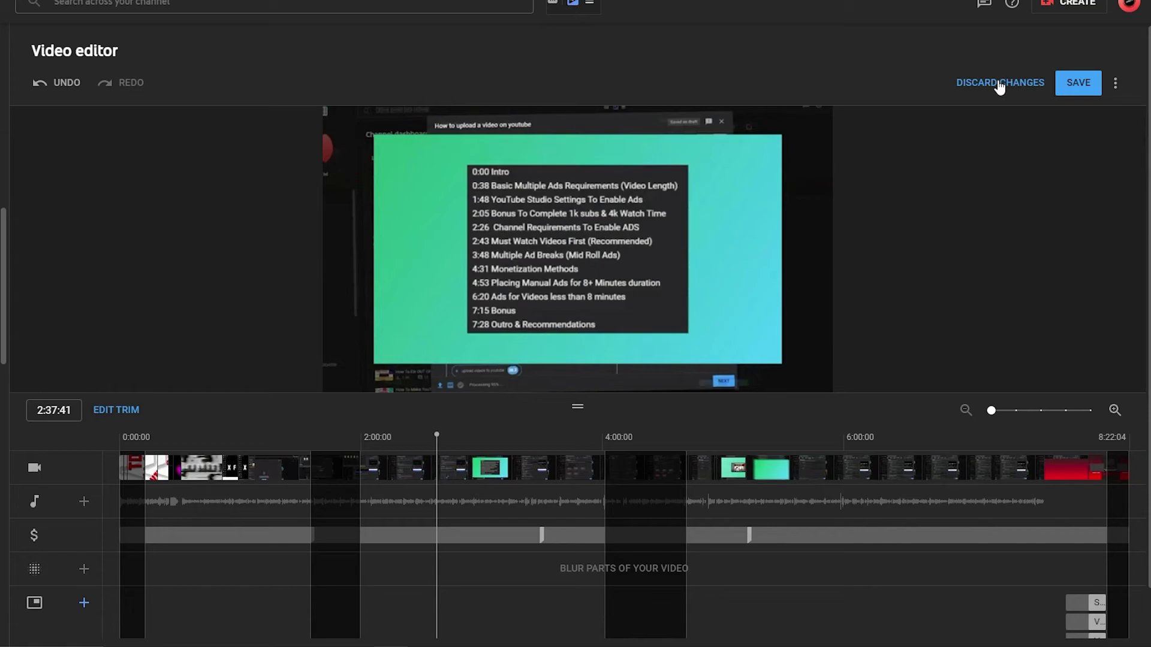
pyautogui.click(1067, 91)
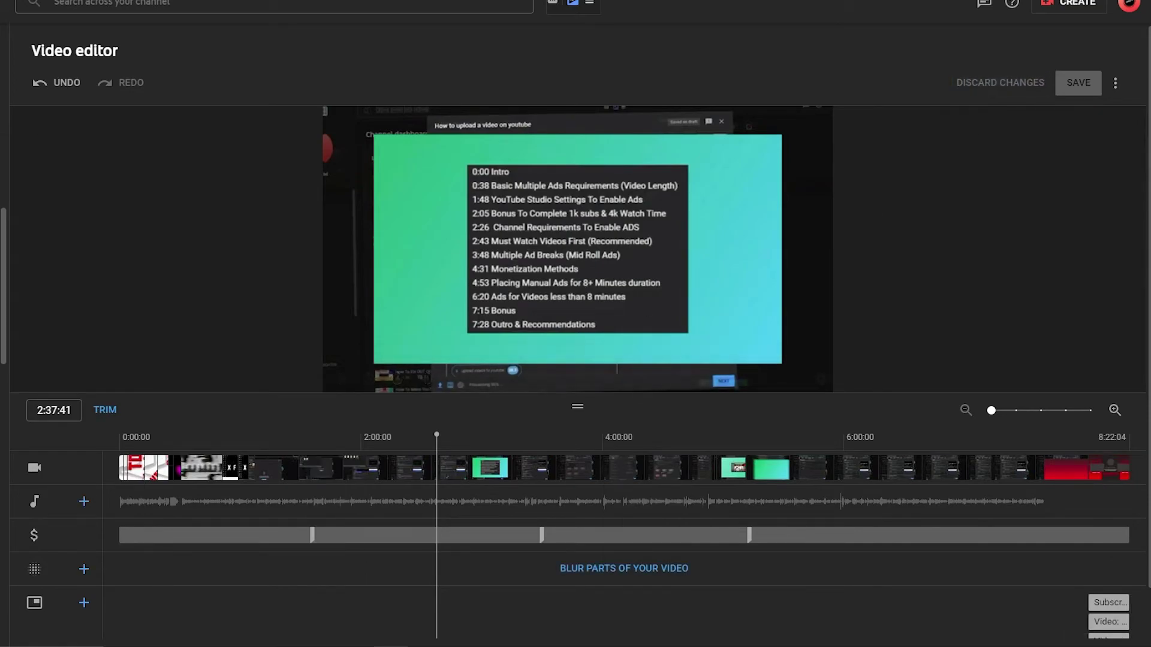